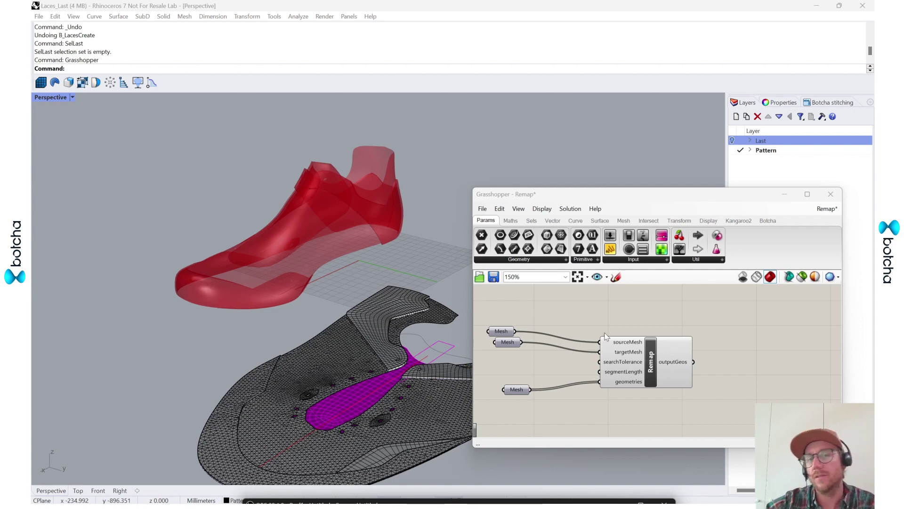
# Move the Remap component farther away from the three Mesh inputs on the canvas
pyautogui.moveTo(662, 371); pyautogui.dragTo(676, 349)
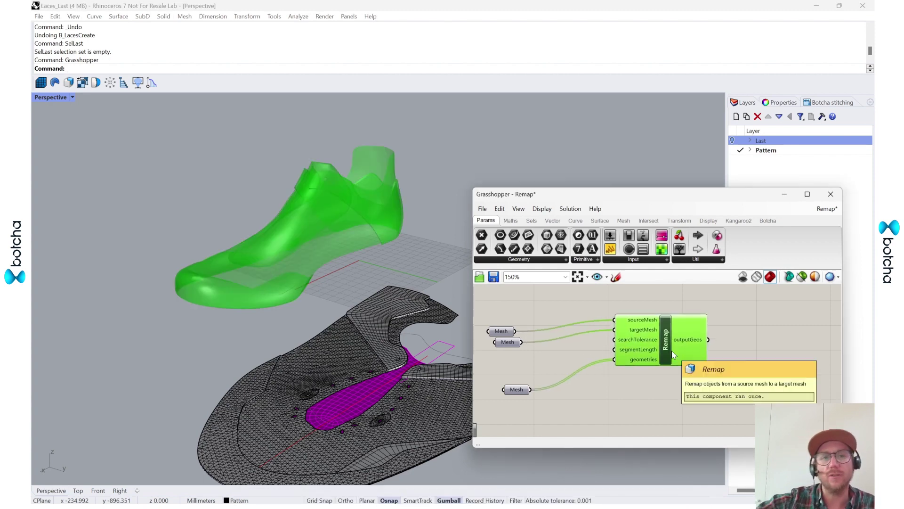
pyautogui.write('C')
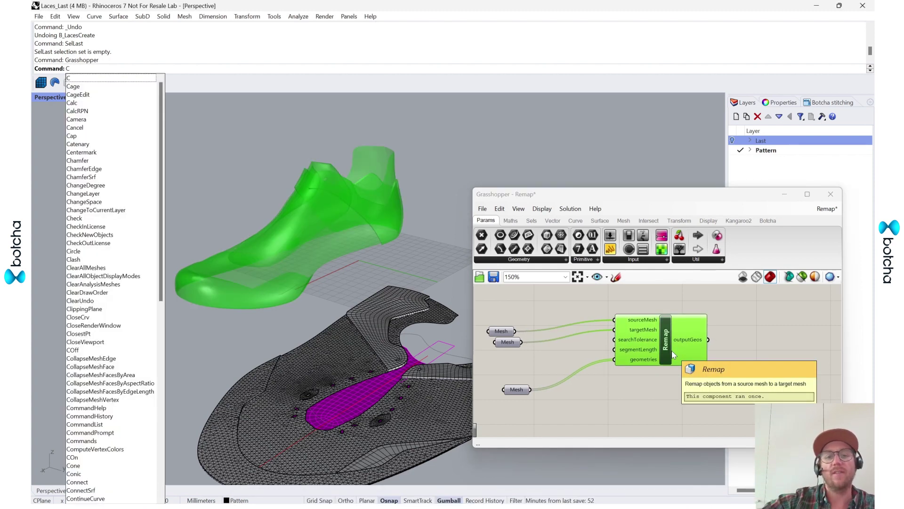
pyautogui.click(355, 292)
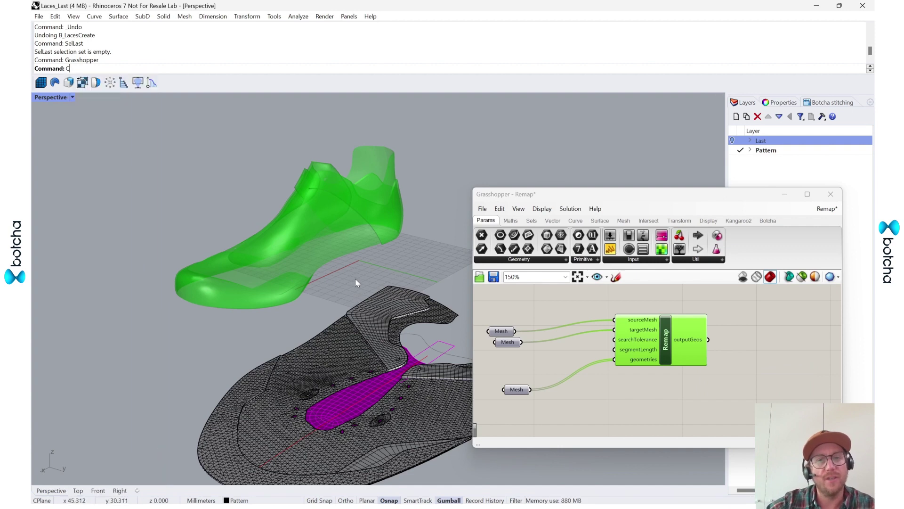
# Examine the remapped shoe preview around the forefoot and sole edge with the Remap component selected and deselected
pyautogui.moveTo(355, 278); pyautogui.dragTo(351, 289, button='right')
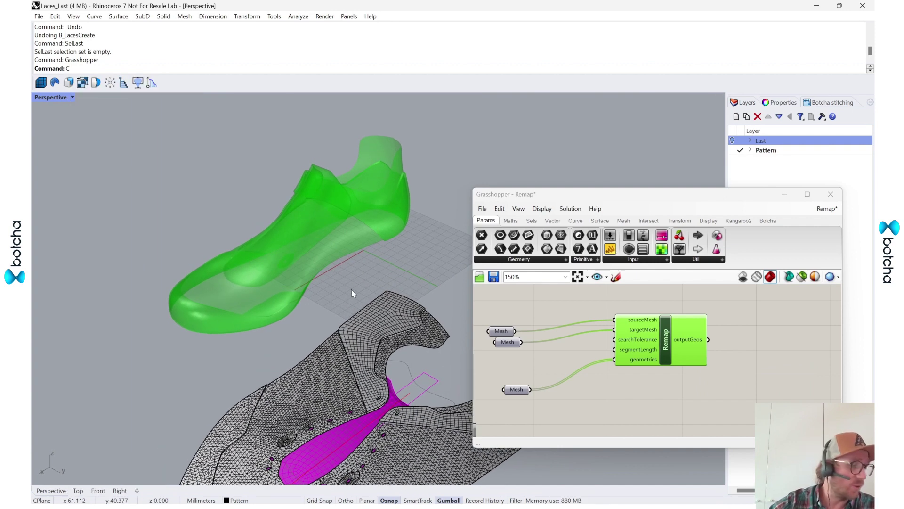
pyautogui.scroll(5, 352, 289)
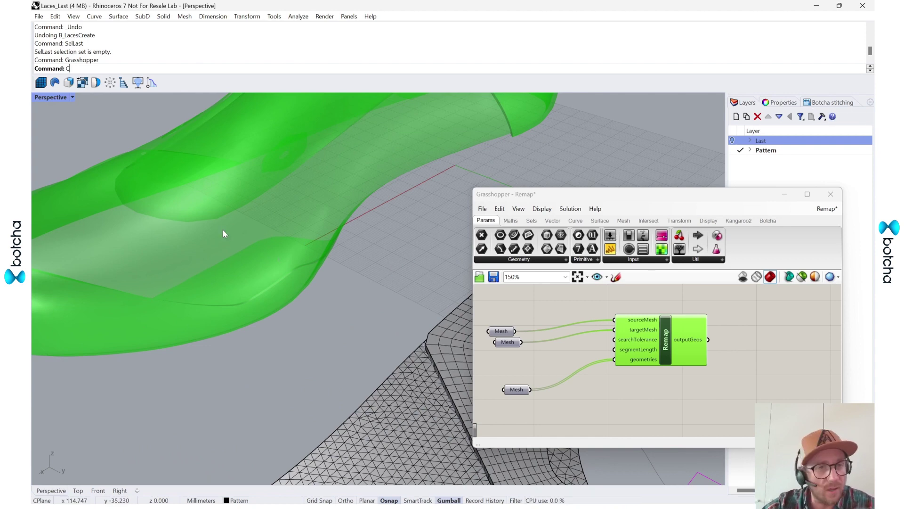
pyautogui.scroll(2, 302, 325)
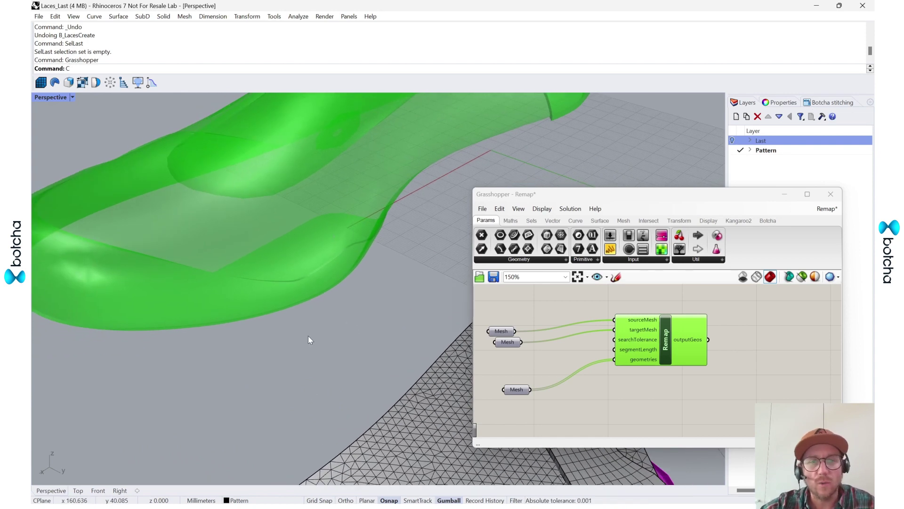
pyautogui.scroll(3, 325, 362)
pyautogui.scroll(3, 346, 323)
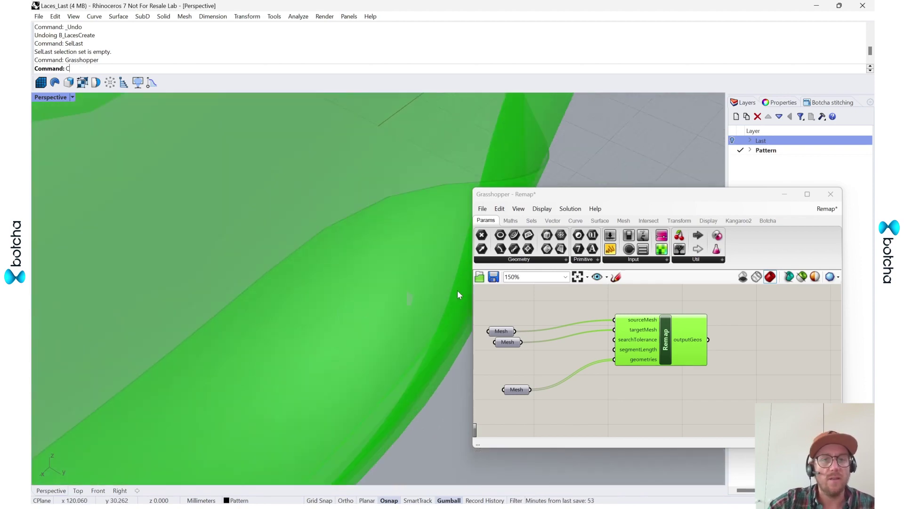
pyautogui.scroll(-2, 436, 301)
pyautogui.scroll(-4, 490, 312)
pyautogui.scroll(-6, 392, 385)
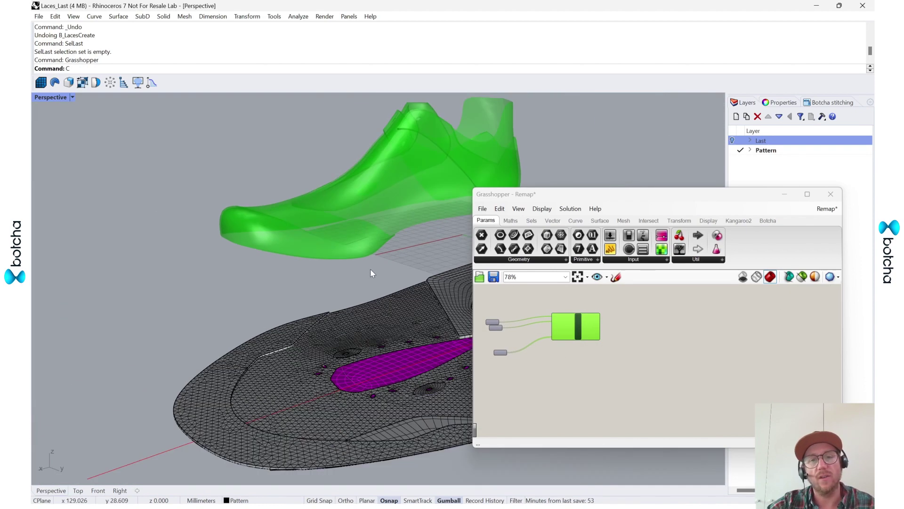
pyautogui.scroll(2, 369, 276)
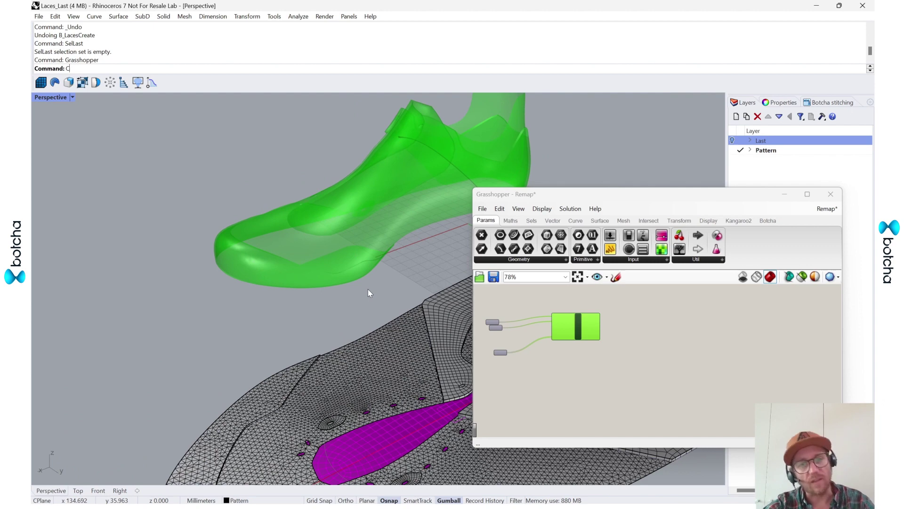
pyautogui.click(622, 349)
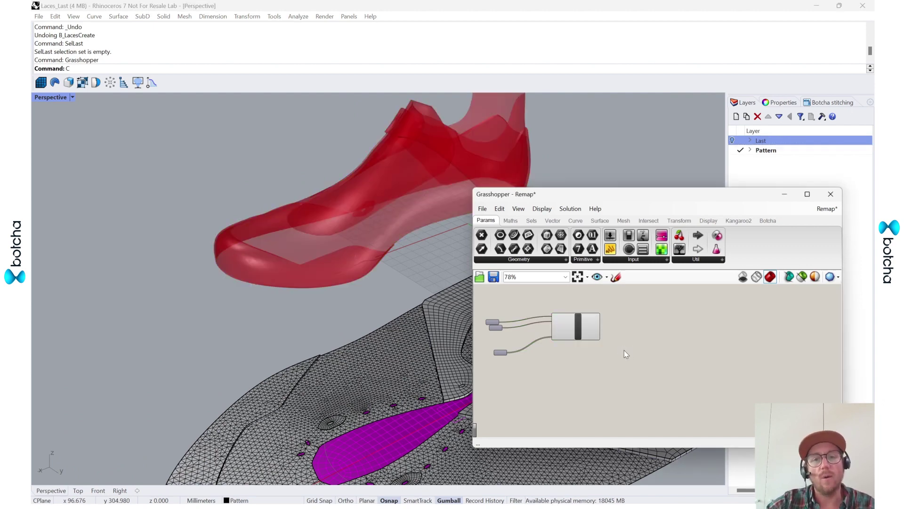
pyautogui.scroll(5, 369, 256)
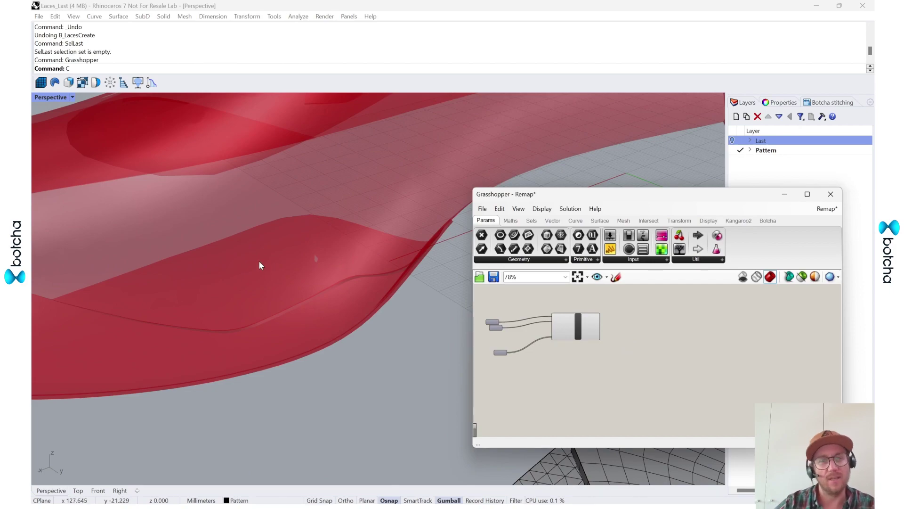
pyautogui.scroll(-10, 317, 260)
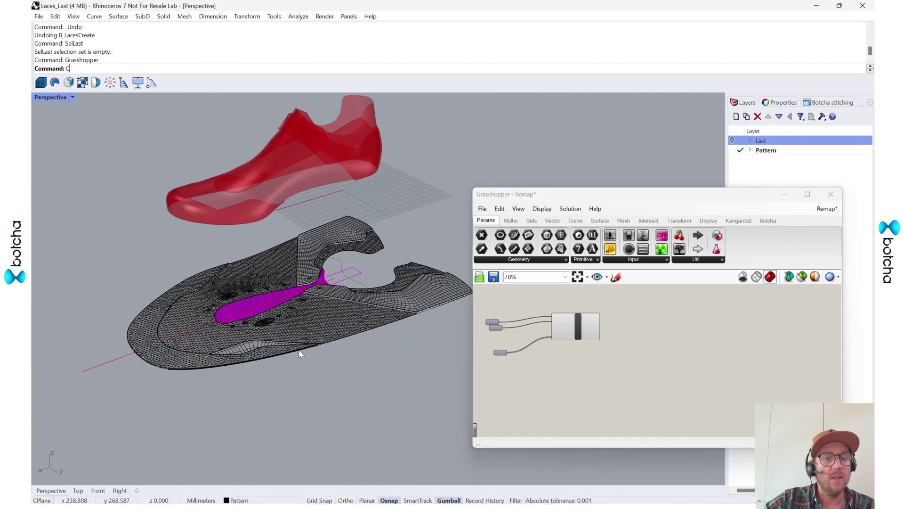
# Insert an edge loop beside the lengthwise loop of the curved forefoot side panel on the flat pattern, using InsertEdge with Proportional offset mode
pyautogui.scroll(6, 253, 439)
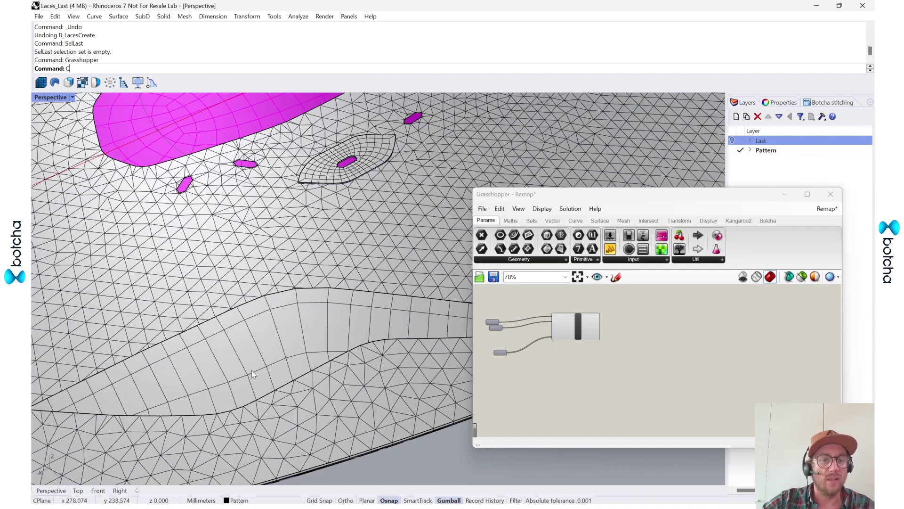
pyautogui.keyDown('ctrl'); pyautogui.keyDown('shift'); pyautogui.click(253, 374); pyautogui.keyUp('shift'); pyautogui.keyUp('ctrl')
pyautogui.keyDown('ctrl'); pyautogui.keyDown('shift'); pyautogui.doubleClick(253, 374); pyautogui.keyUp('shift'); pyautogui.keyUp('ctrl')
pyautogui.scroll(-6, 254, 374)
pyautogui.scroll(6, 292, 360)
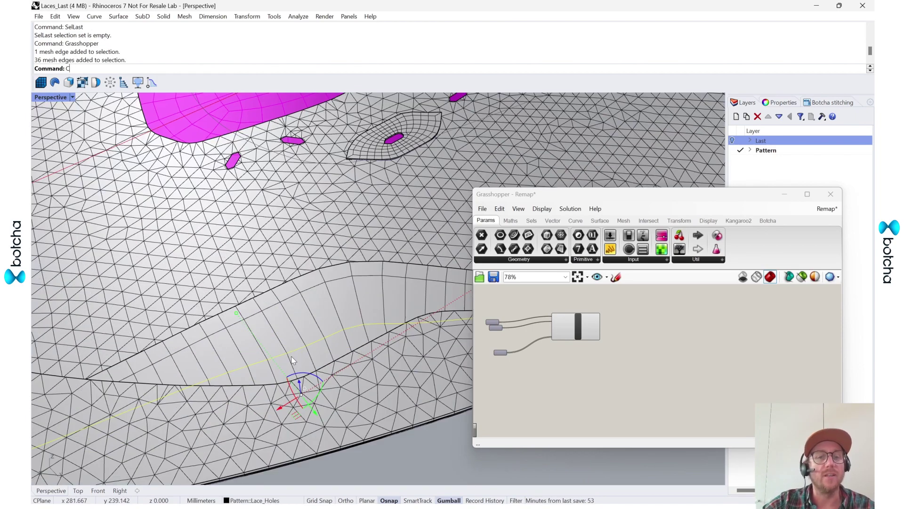
pyautogui.write('Cin')
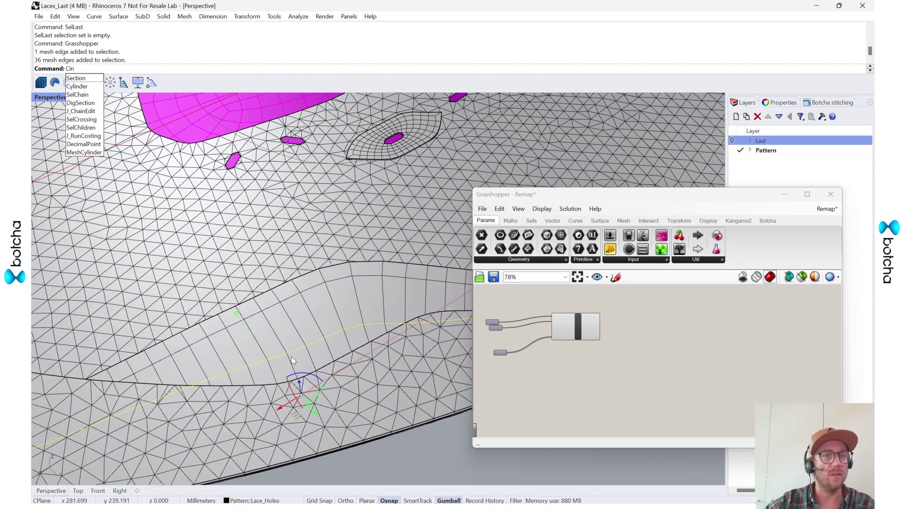
pyautogui.press('BackSpace')
pyautogui.press('BackSpace')
pyautogui.press('BackSpace')
pyautogui.write('In')
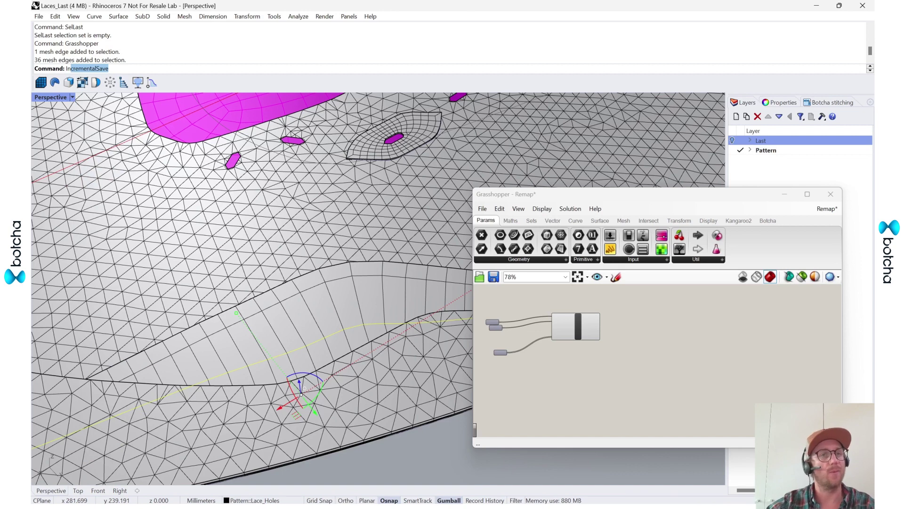
pyautogui.write('set')
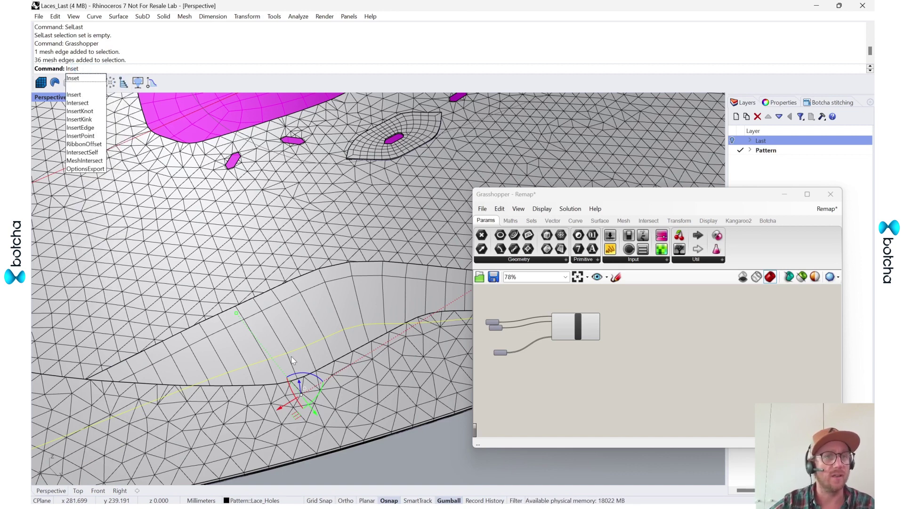
pyautogui.press('BackSpace')
pyautogui.write('rt')
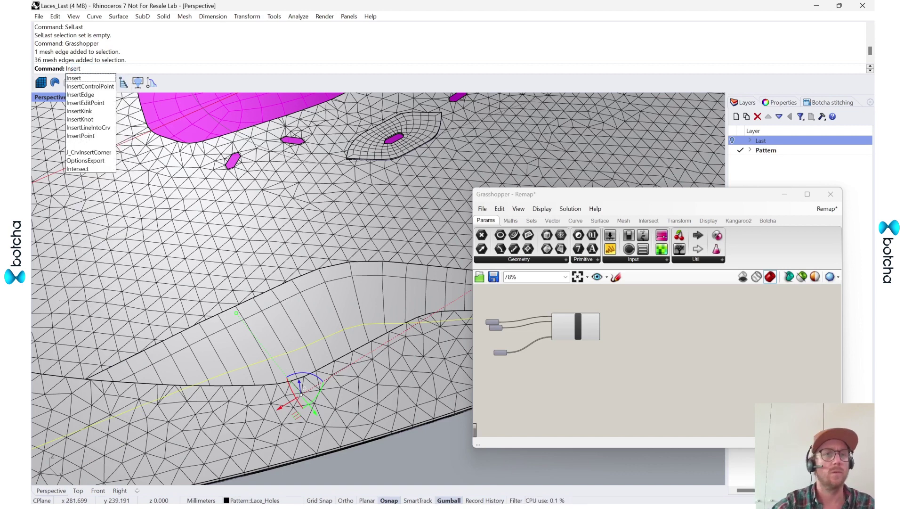
pyautogui.write('Edge')
pyautogui.press('Return')
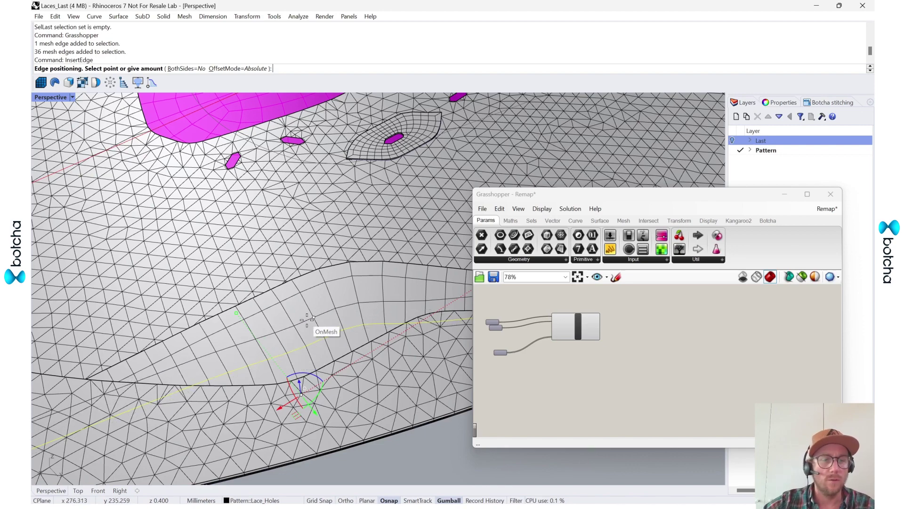
pyautogui.click(250, 70)
pyautogui.scroll(-5, 297, 315)
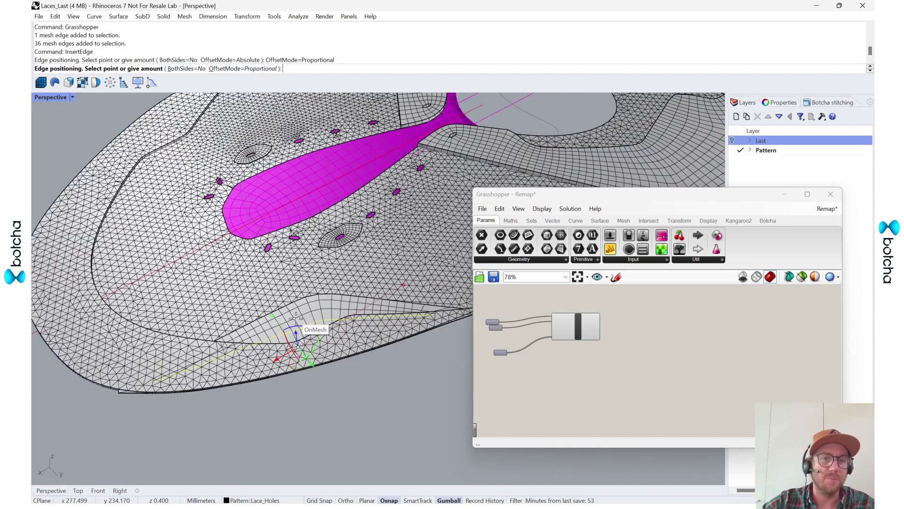
pyautogui.scroll(-3, 296, 319)
pyautogui.click(298, 319)
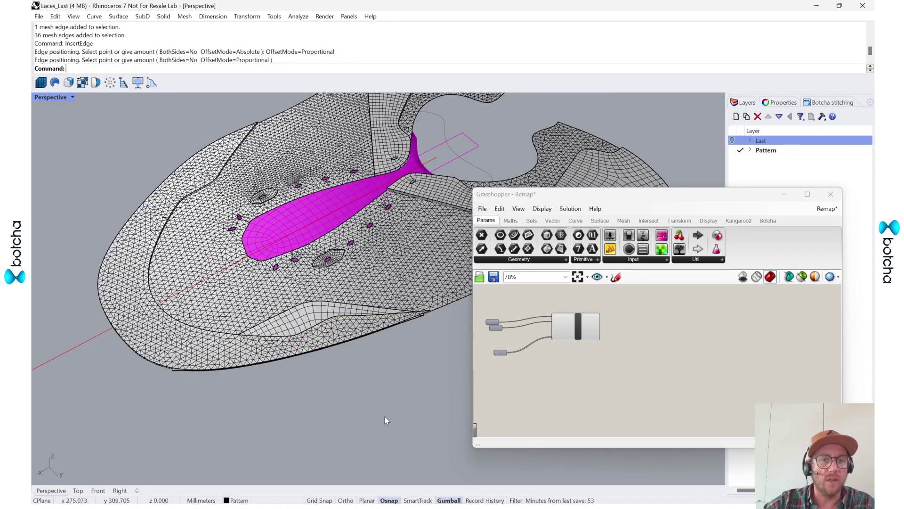
# Examine the updated Remap preview on the last from the toe, the side and the sole edge
pyautogui.scroll(-5, 370, 377)
pyautogui.moveTo(369, 373); pyautogui.dragTo(343, 179, button='right')
pyautogui.scroll(8, 132, 163)
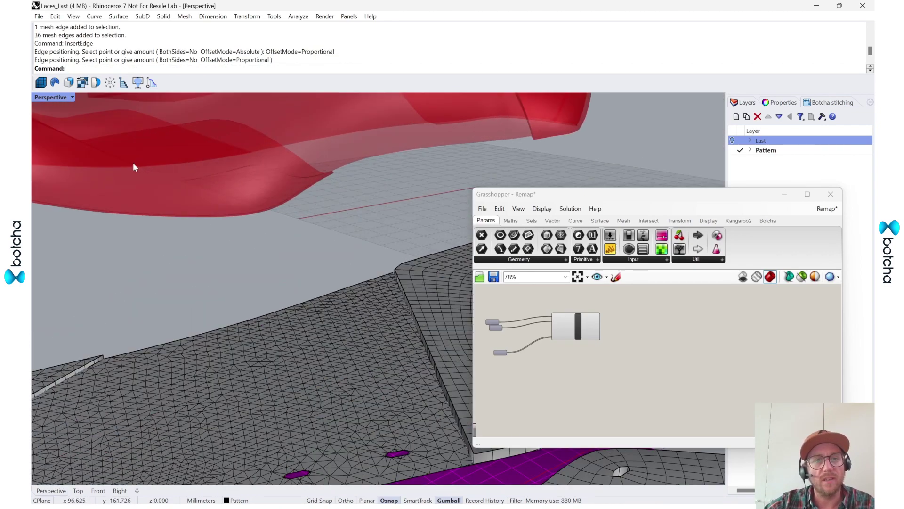
pyautogui.scroll(-5, 348, 220)
pyautogui.moveTo(349, 220); pyautogui.dragTo(318, 253, button='right')
pyautogui.scroll(5, 318, 253)
pyautogui.scroll(-3, 296, 292)
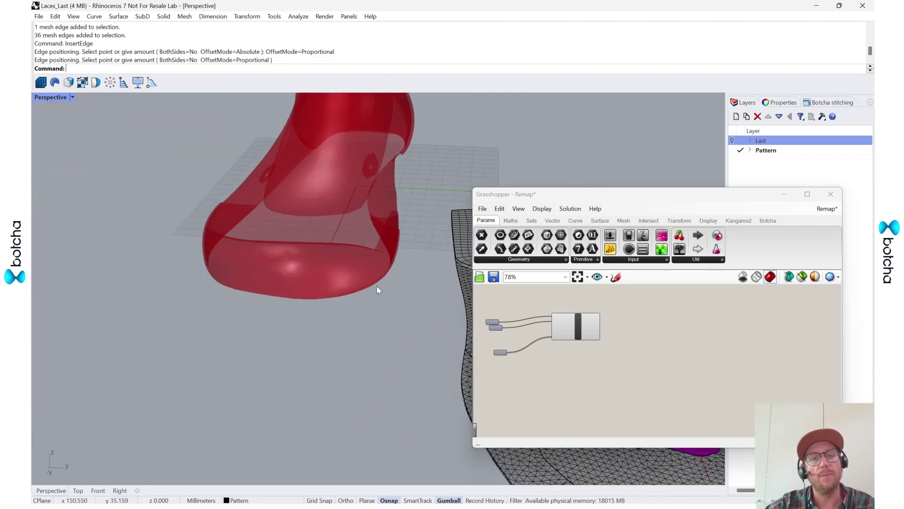
pyautogui.moveTo(377, 286); pyautogui.dragTo(471, 264, button='right')
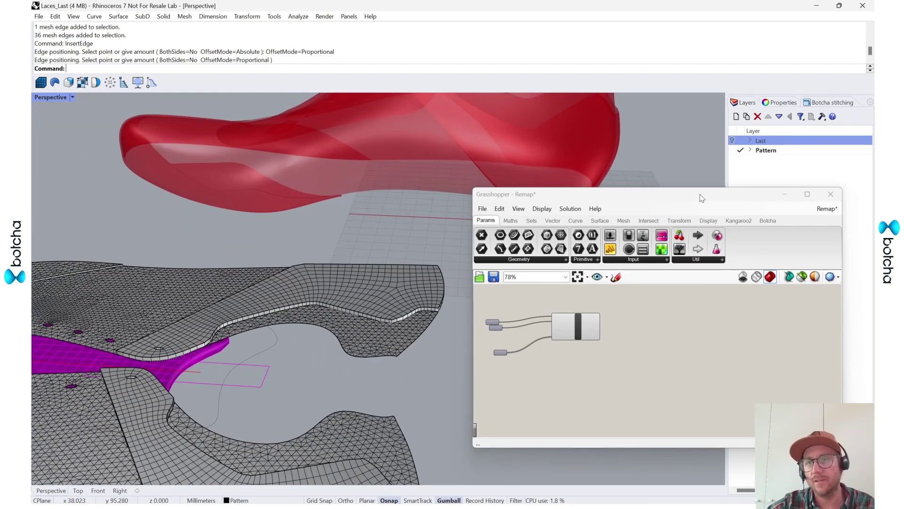
# Move the Grasshopper window clear of the layer list and create a new layer named 3d_Parts
pyautogui.moveTo(702, 198); pyautogui.dragTo(692, 282)
pyautogui.click(747, 219)
pyautogui.click(744, 117)
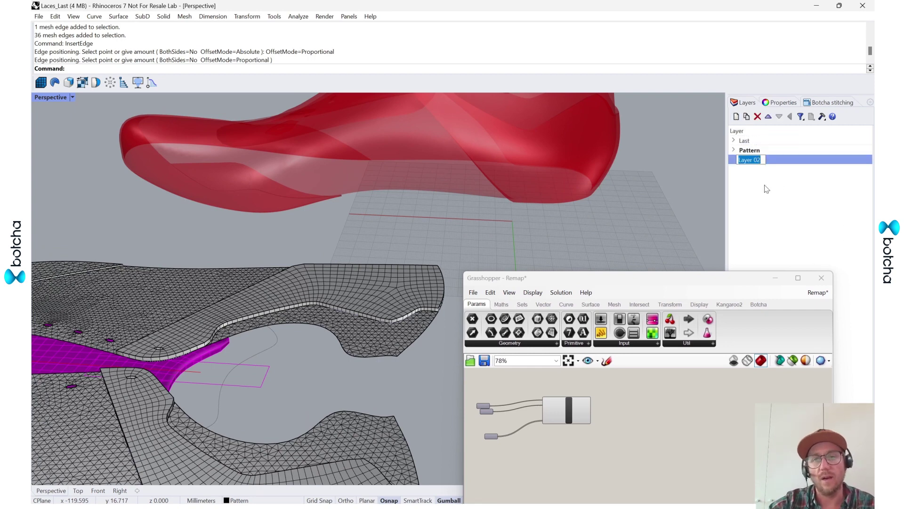
pyautogui.moveTo(209, 248); pyautogui.dragTo(237, 201, button='right')
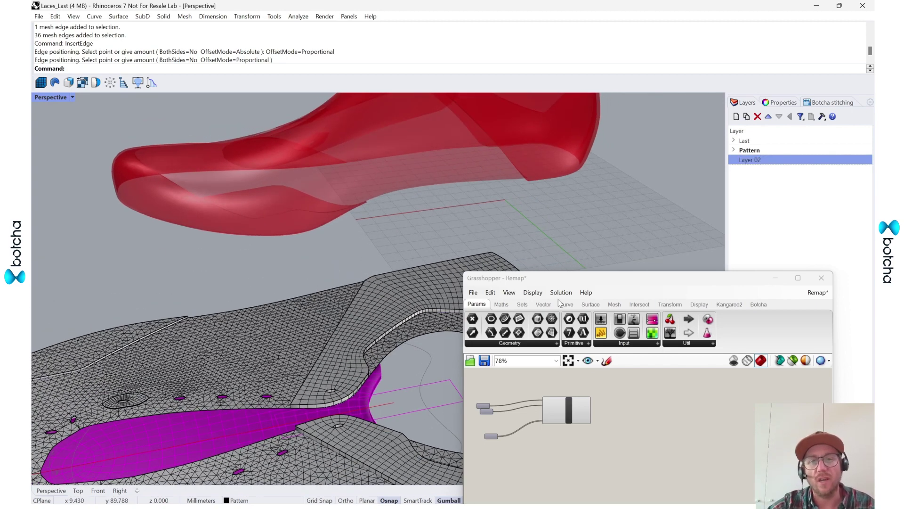
pyautogui.click(484, 302)
pyautogui.click(473, 292)
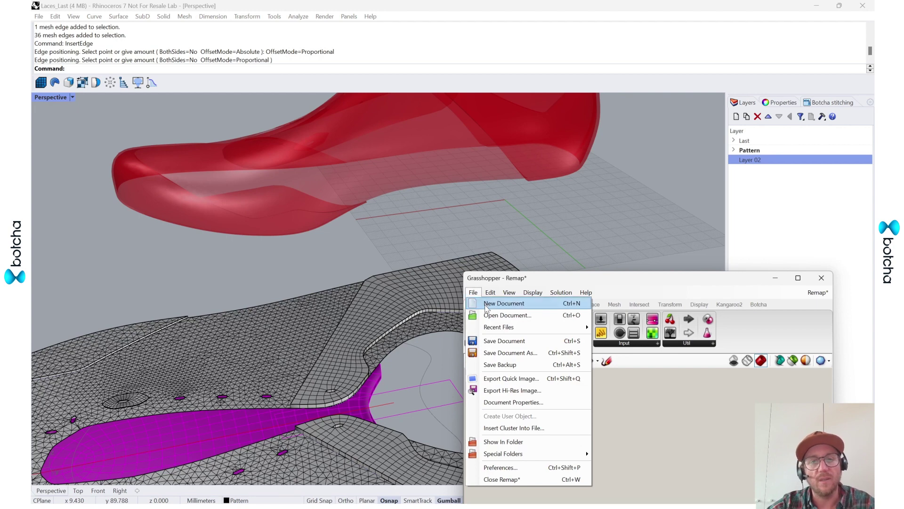
pyautogui.press('Escape')
pyautogui.doubleClick(756, 160)
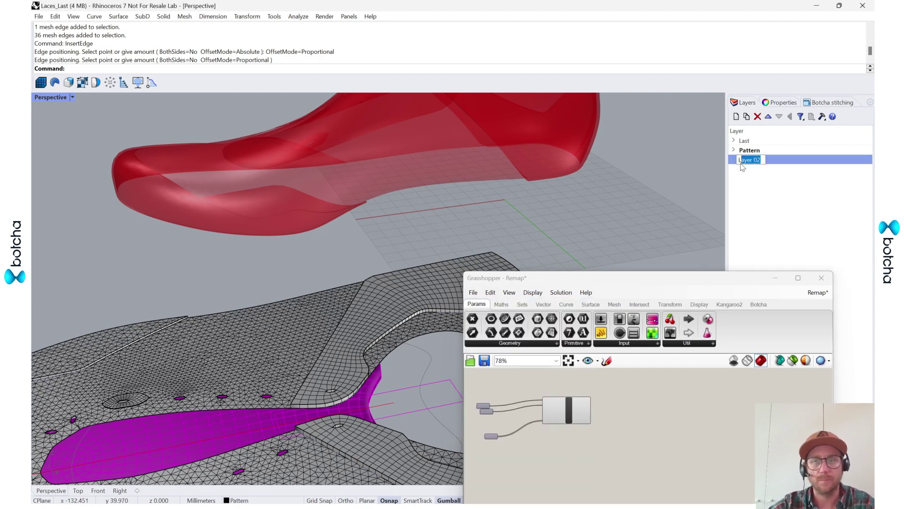
pyautogui.write('3d_Parts')
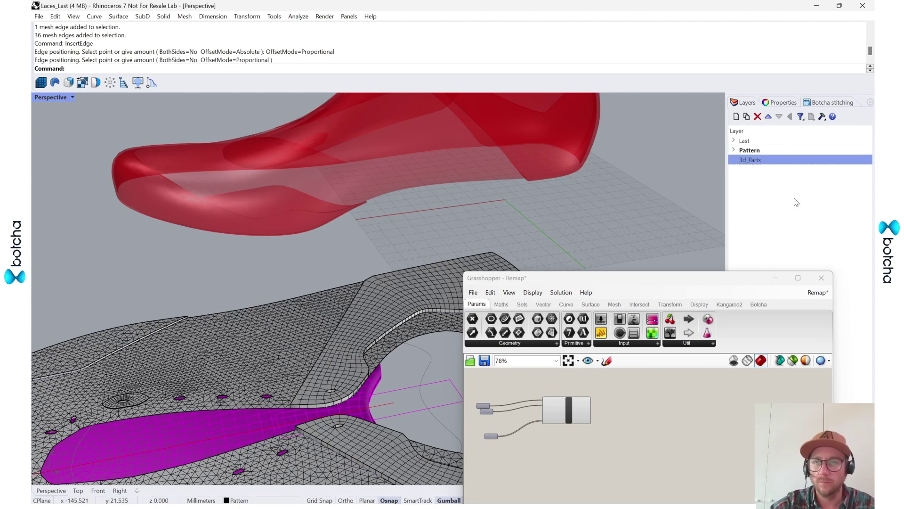
pyautogui.press('Return')
# Bake the Remap component's output geometry onto the 3d_Parts layer
pyautogui.click(566, 411)
pyautogui.rightClick(567, 410)
pyautogui.click(591, 447)
pyautogui.click(581, 328)
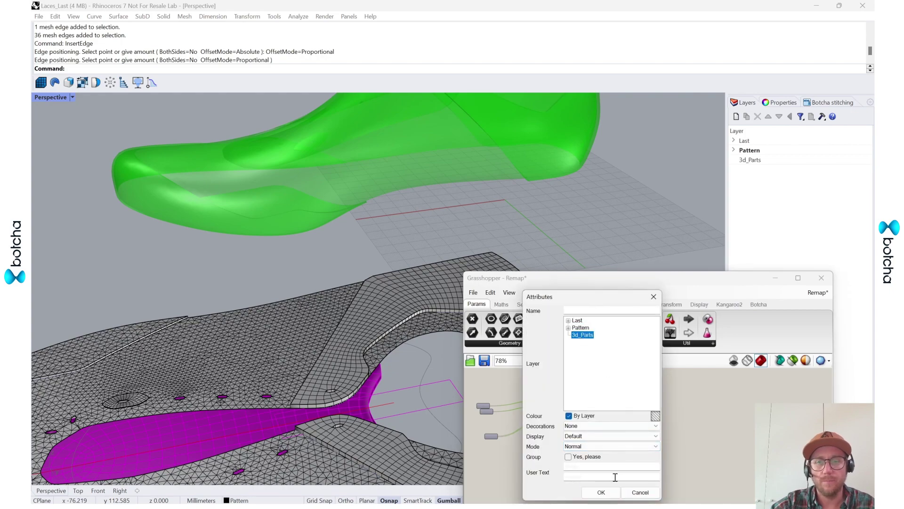
pyautogui.click(602, 492)
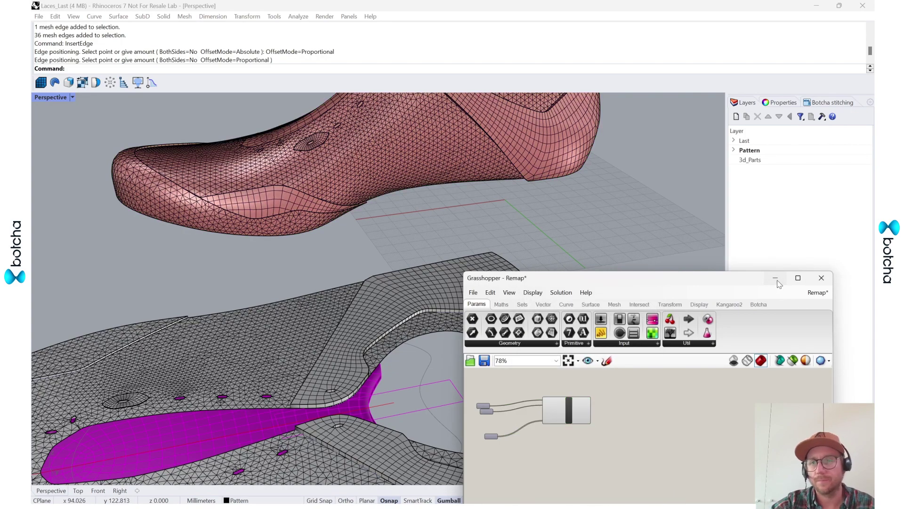
# Start a new blank Grasshopper document to clear the Remap preview and minimize Grasshopper
pyautogui.click(777, 280)
pyautogui.moveTo(363, 193); pyautogui.dragTo(411, 342, button='right')
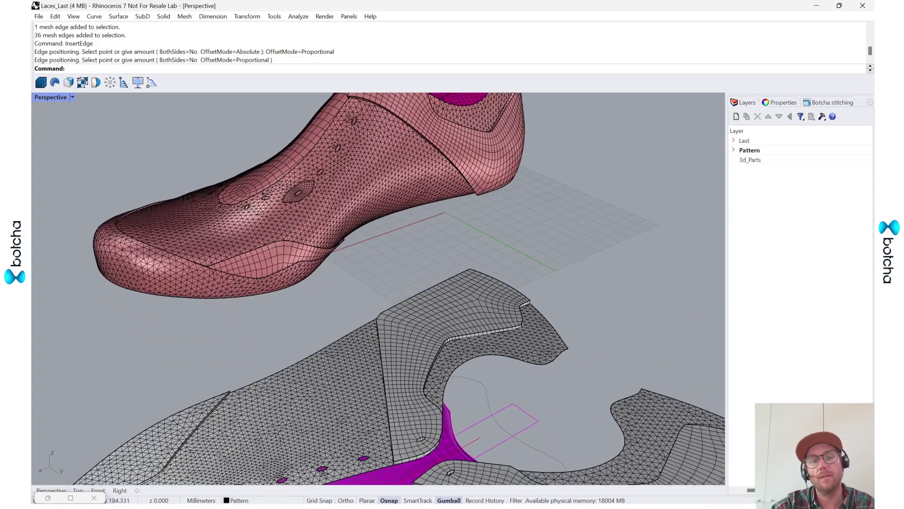
pyautogui.click(70, 498)
pyautogui.click(42, 18)
pyautogui.click(56, 29)
pyautogui.click(814, 6)
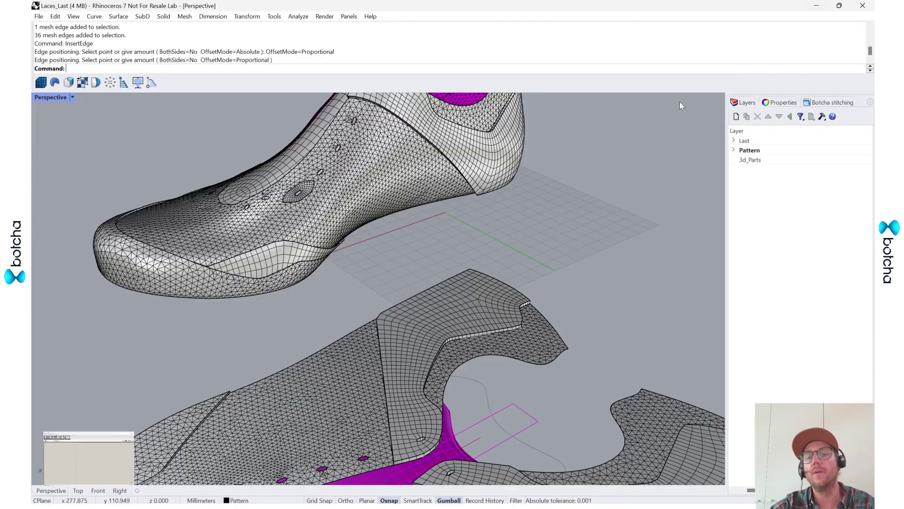
# Make 3d_Parts the current layer and hide the Pattern layer
pyautogui.moveTo(607, 181); pyautogui.dragTo(532, 278, button='right')
pyautogui.click(764, 161)
pyautogui.doubleClick(763, 161)
pyautogui.click(732, 150)
# Examine the baked 3D shoe meshes on the last from the front and the side
pyautogui.scroll(-2, 524, 272)
pyautogui.scroll(-2, 521, 270)
pyautogui.keyDown('shift'); pyautogui.moveTo(482, 219); pyautogui.dragTo(492, 309, button='right'); pyautogui.keyUp('shift')
pyautogui.moveTo(492, 308); pyautogui.dragTo(525, 292, button='right')
pyautogui.scroll(6, 416, 271)
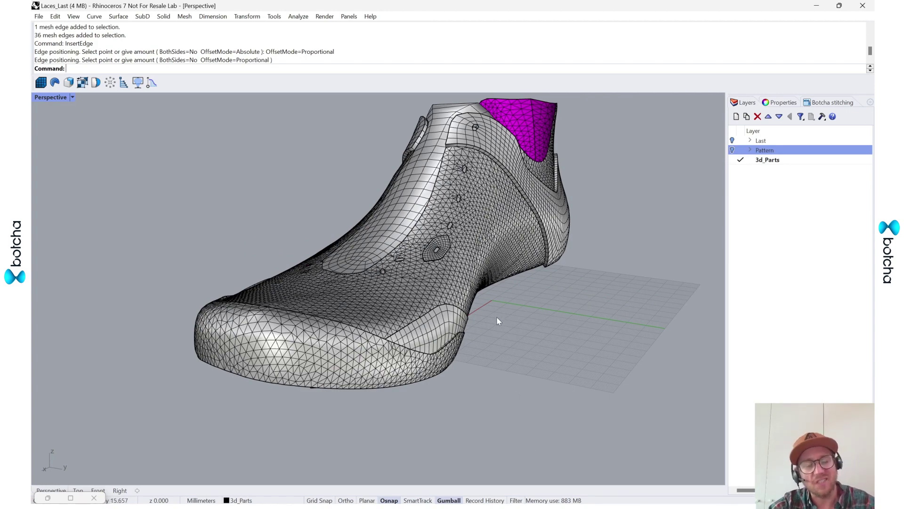
pyautogui.moveTo(488, 315); pyautogui.dragTo(439, 349, button='right')
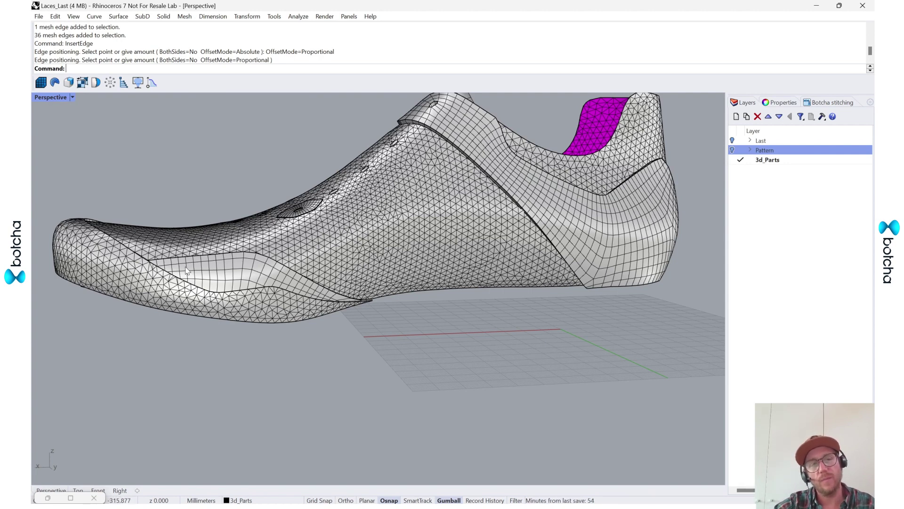
# Display the Botcha stitching pattern library beside the model
pyautogui.scroll(4, 187, 269)
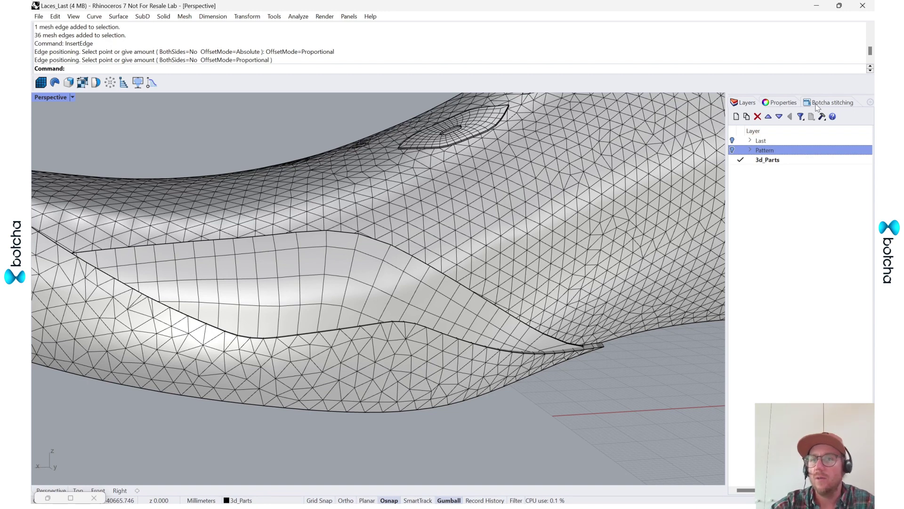
pyautogui.click(831, 103)
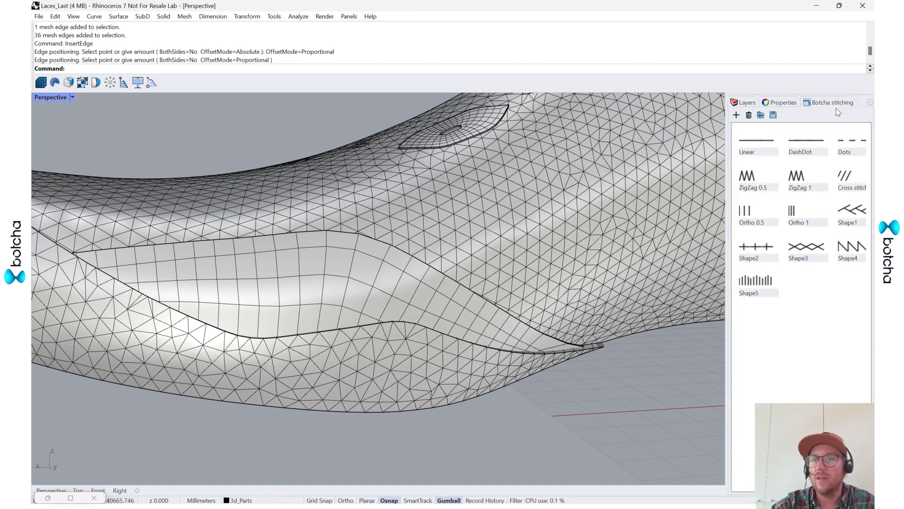
pyautogui.rightClick(863, 104)
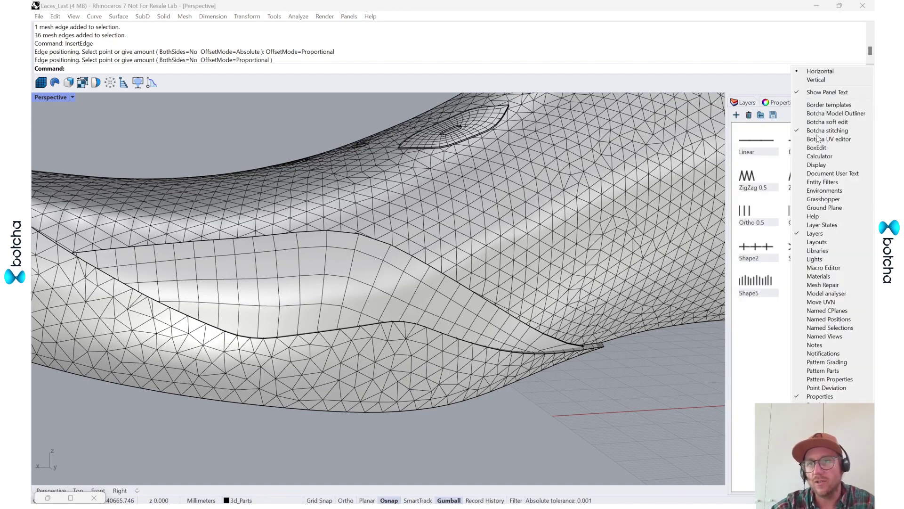
pyautogui.click(755, 383)
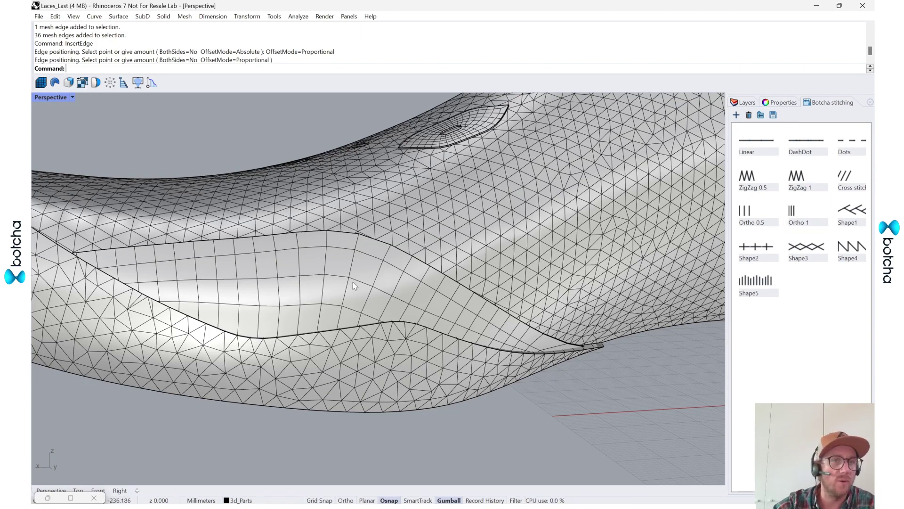
# Select the mesh edge loop just inside the upper border of the forefoot side overlay, including the short edges at both ends
pyautogui.scroll(-3, 356, 286)
pyautogui.keyDown('shift'); pyautogui.moveTo(344, 291); pyautogui.dragTo(374, 246, button='right'); pyautogui.keyUp('shift')
pyautogui.moveTo(374, 246); pyautogui.dragTo(355, 267, button='right')
pyautogui.scroll(10, 195, 300)
pyautogui.click(189, 295)
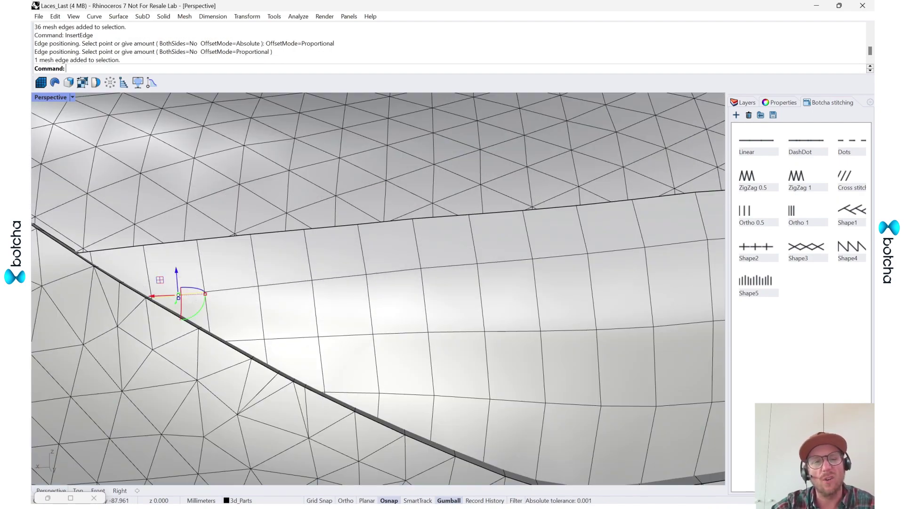
pyautogui.scroll(-5, 189, 294)
pyautogui.scroll(5, 457, 337)
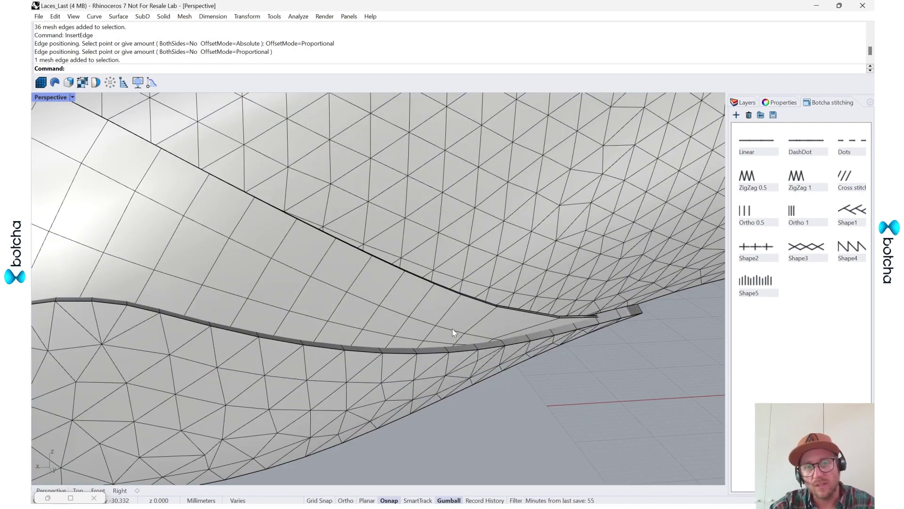
pyautogui.click(456, 328)
pyautogui.scroll(-5, 460, 326)
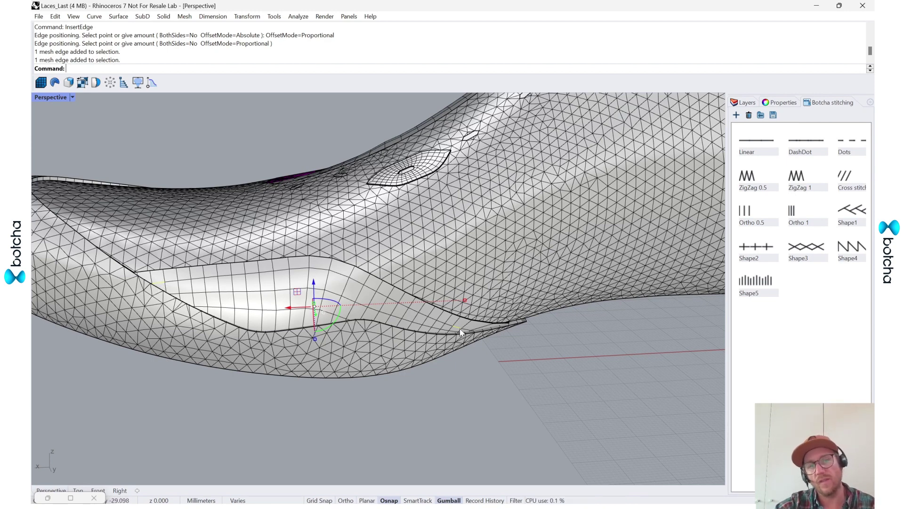
pyautogui.scroll(7, 171, 281)
pyautogui.keyDown('ctrl'); pyautogui.keyDown('shift'); pyautogui.doubleClick(171, 281); pyautogui.keyUp('shift'); pyautogui.keyUp('ctrl')
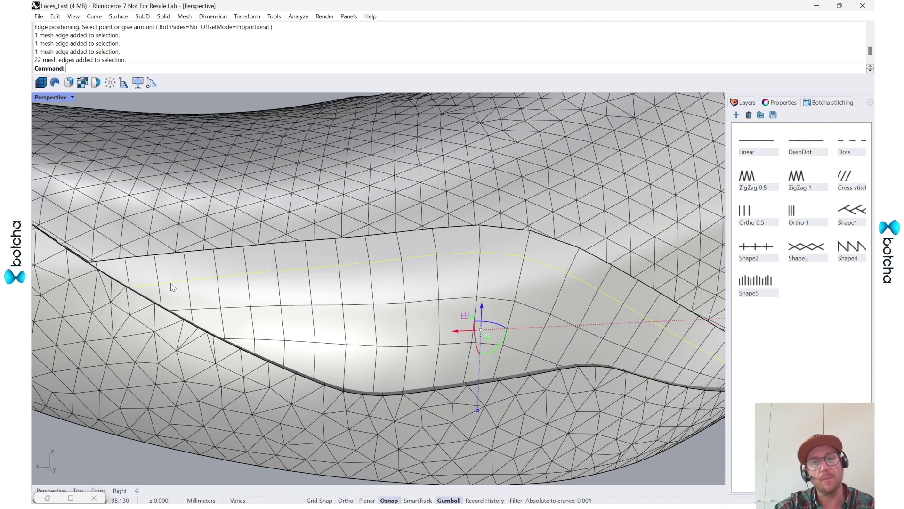
pyautogui.scroll(-7, 186, 284)
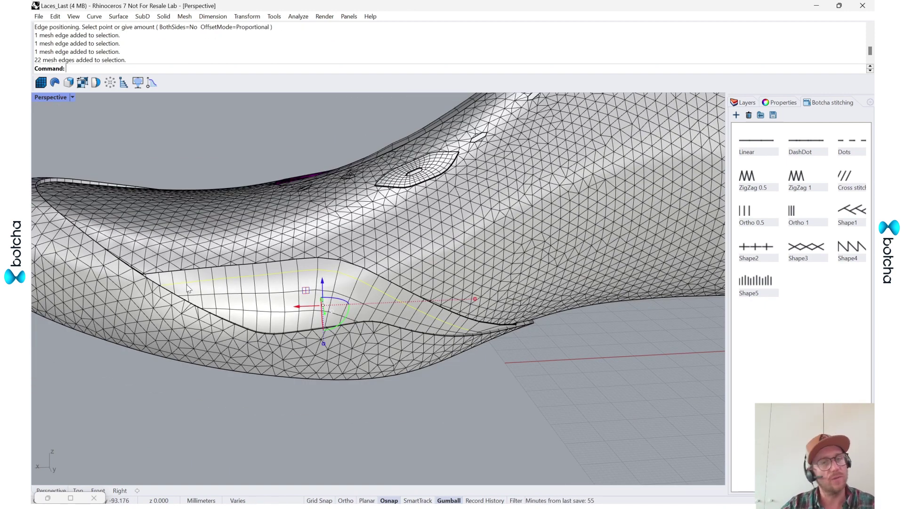
# Duplicate the selected mesh edges with DupEdge, join them into one curve and clear the selection
pyautogui.write('DupEdge')
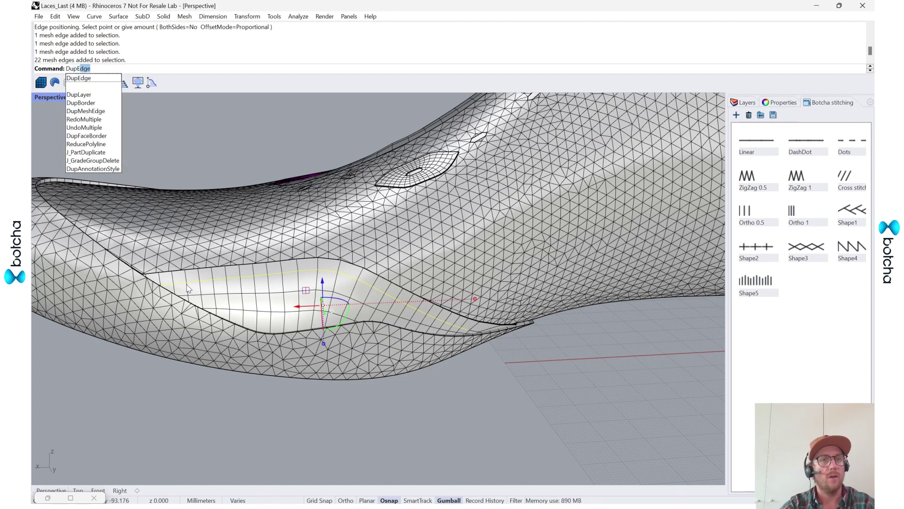
pyautogui.press('Return')
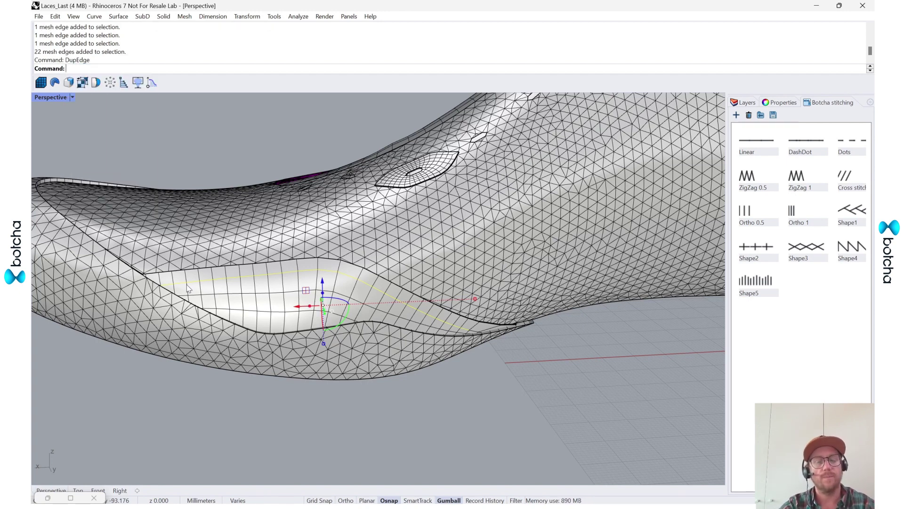
pyautogui.press('Return')
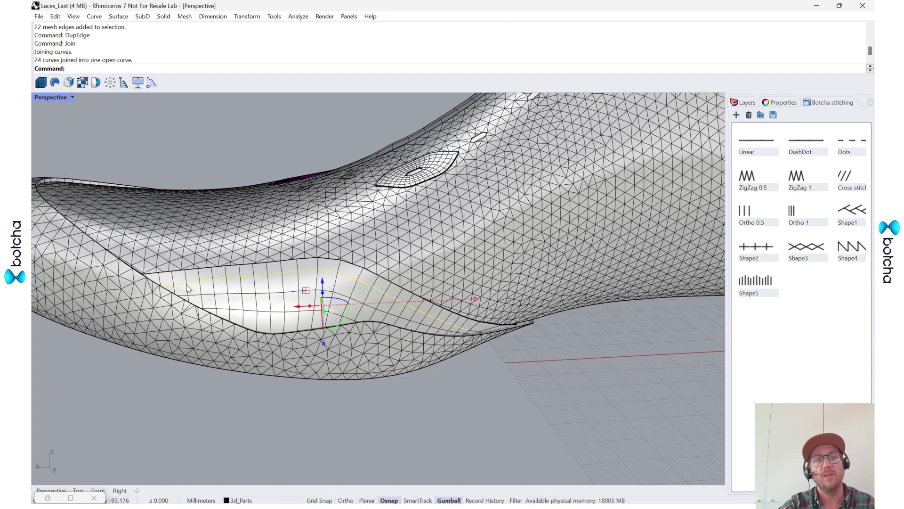
pyautogui.click(474, 404)
pyautogui.moveTo(475, 403); pyautogui.dragTo(478, 379, button='right')
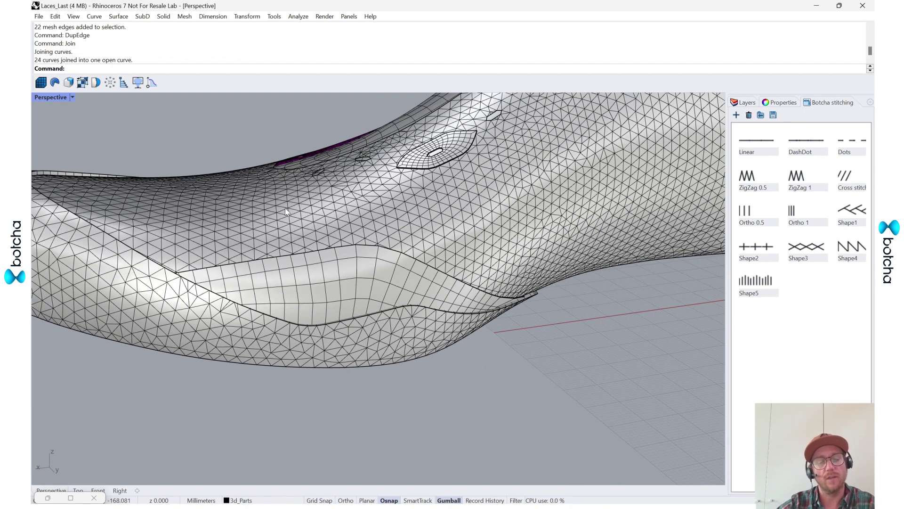
# Start the B_StitchCreate command and set its stitch pattern to ZigZag_1
pyautogui.write('B_')
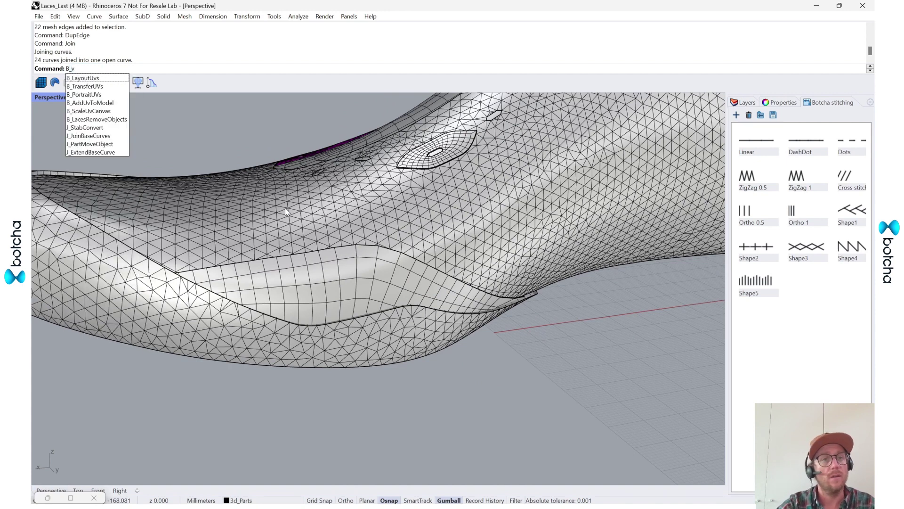
pyautogui.write('Cre')
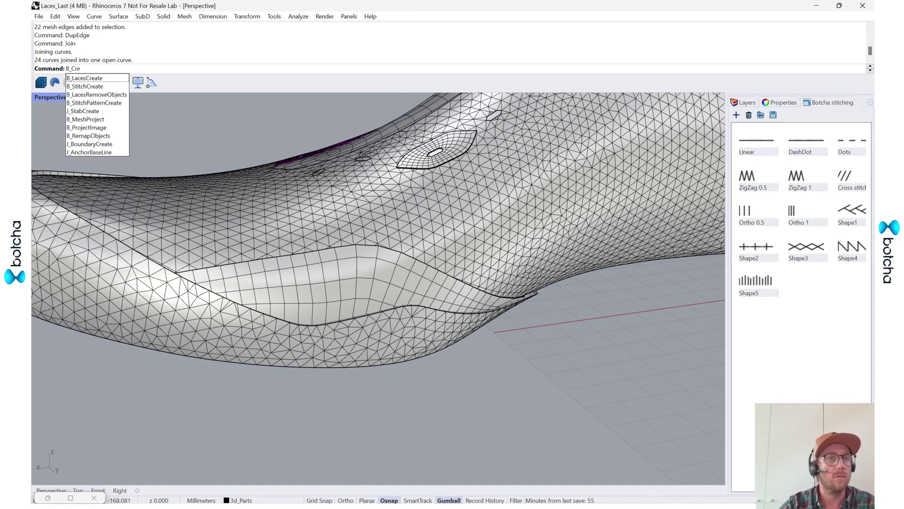
pyautogui.press('Down')
pyautogui.press('Down')
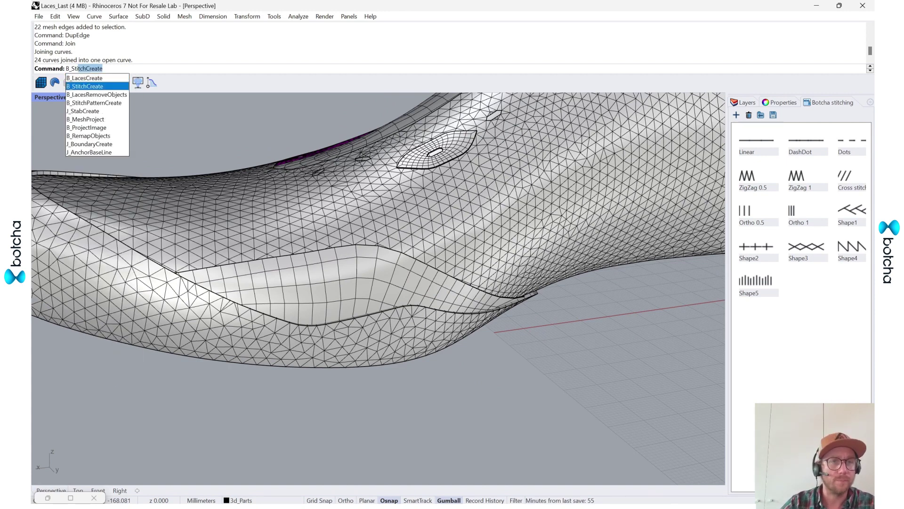
pyautogui.press('Return')
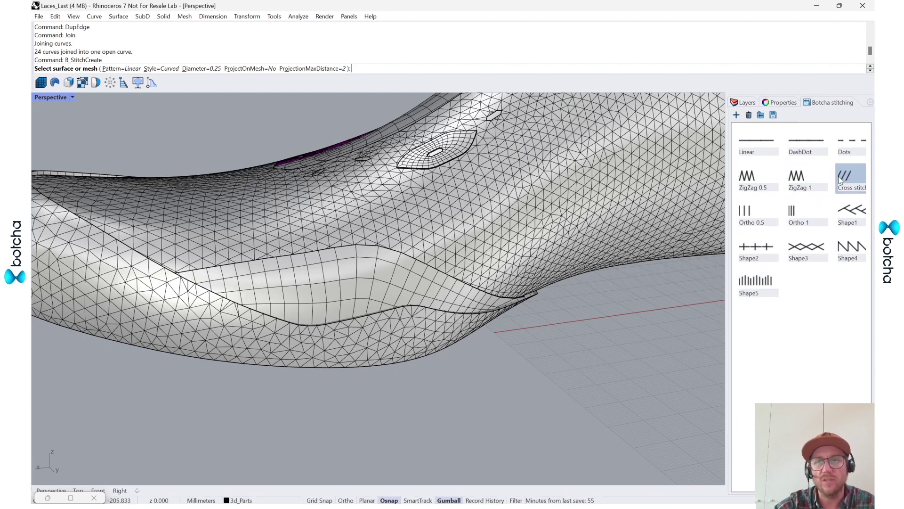
pyautogui.click(127, 69)
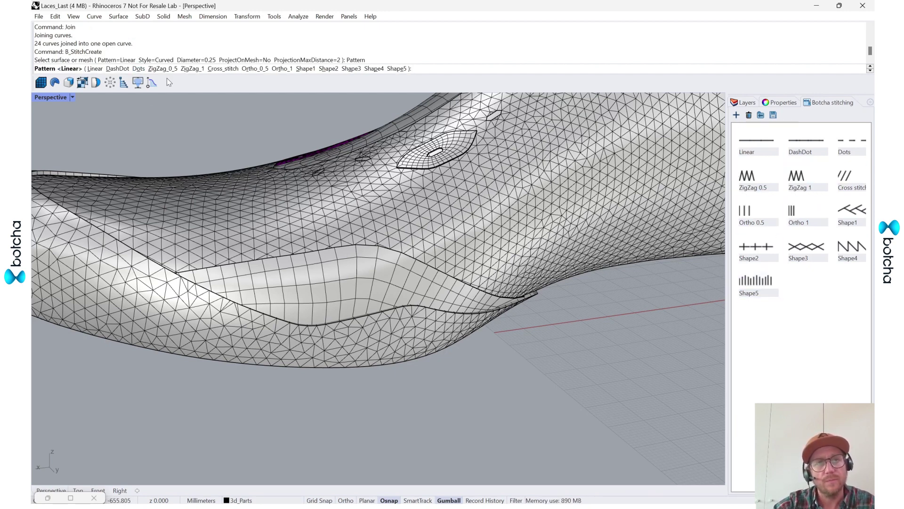
pyautogui.click(192, 68)
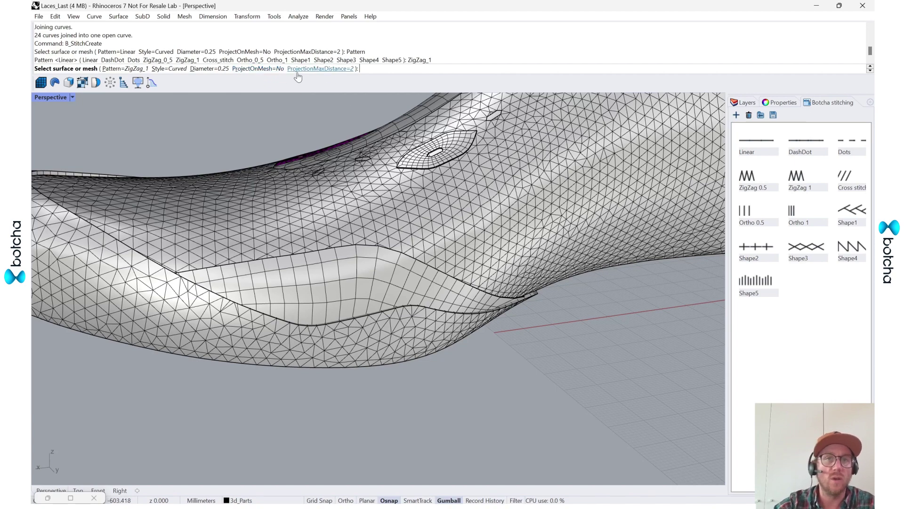
# Create the zigzag stitch on the forefoot side overlay mesh using the joined edge curve as the stitch curve
pyautogui.keyDown('shift'); pyautogui.moveTo(409, 265); pyautogui.dragTo(401, 239, button='right'); pyautogui.keyUp('shift')
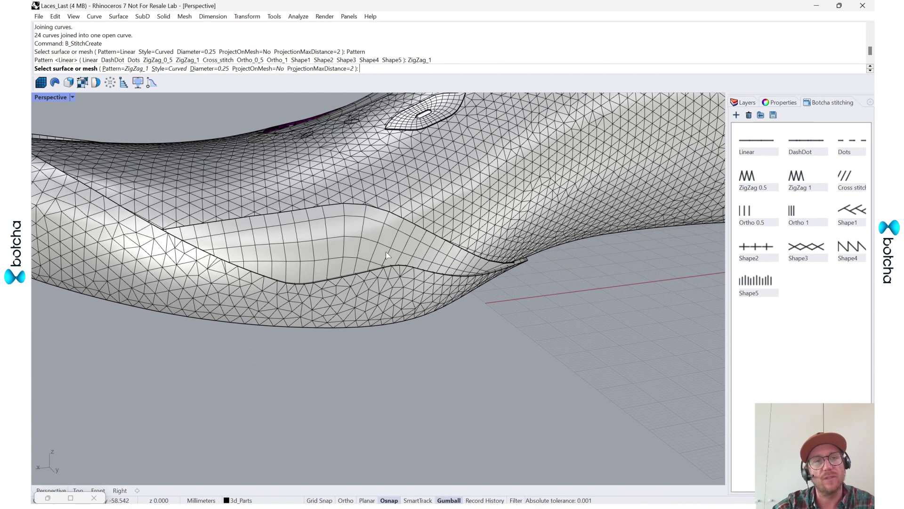
pyautogui.click(289, 260)
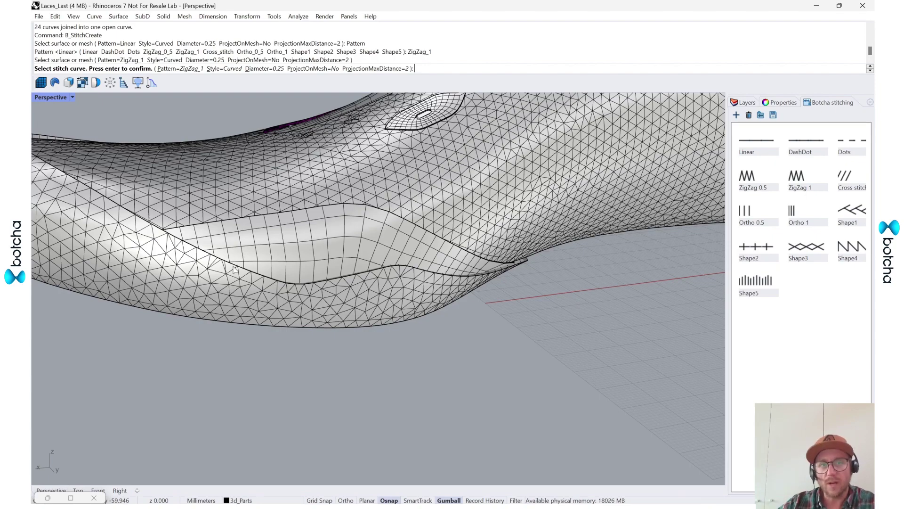
pyautogui.keyDown('shift'); pyautogui.moveTo(269, 270); pyautogui.dragTo(353, 395, button='right'); pyautogui.keyUp('shift')
pyautogui.scroll(-3, 357, 401)
pyautogui.scroll(15, 357, 400)
pyautogui.click(356, 395)
pyautogui.click(412, 409)
pyautogui.scroll(-10, 374, 397)
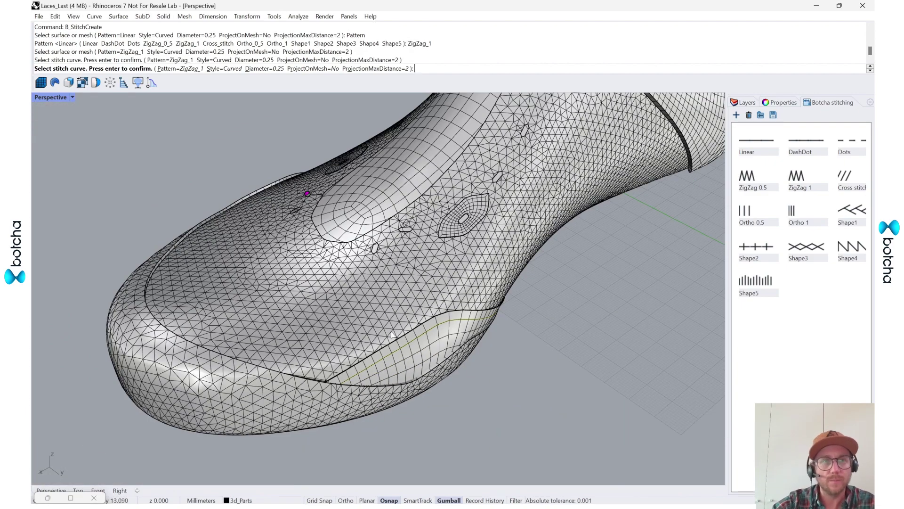
pyautogui.moveTo(112, 178); pyautogui.dragTo(342, 310, button='right')
pyautogui.press('Return')
# Examine the zigzag stitching along the forefoot side overlay from several angles
pyautogui.moveTo(171, 304); pyautogui.dragTo(367, 343, button='right')
pyautogui.scroll(3, 247, 209)
pyautogui.scroll(-8, 247, 209)
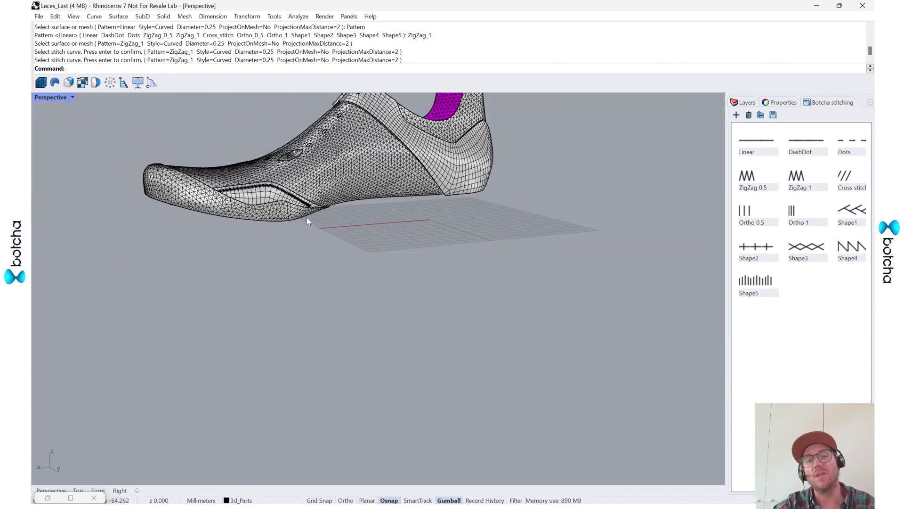
pyautogui.moveTo(339, 216); pyautogui.dragTo(322, 205, button='right')
pyautogui.scroll(8, 322, 209)
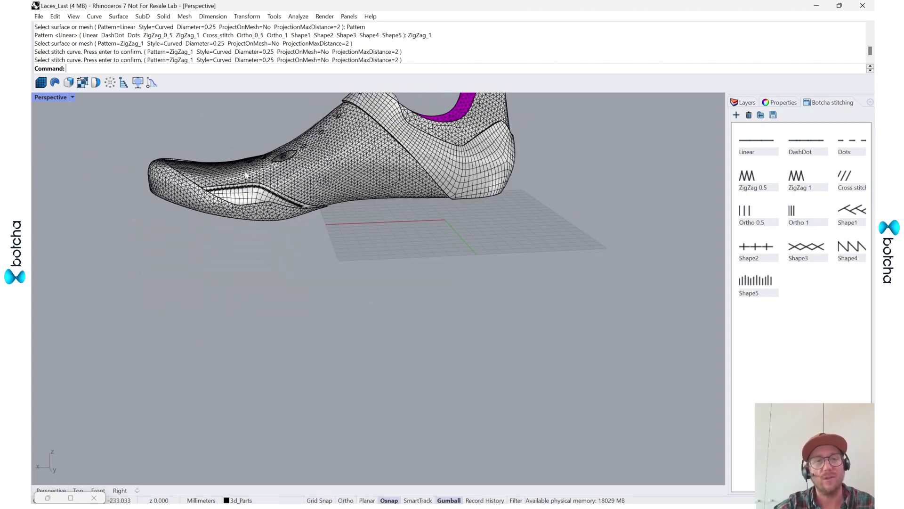
pyautogui.moveTo(261, 232); pyautogui.dragTo(342, 302, button='right')
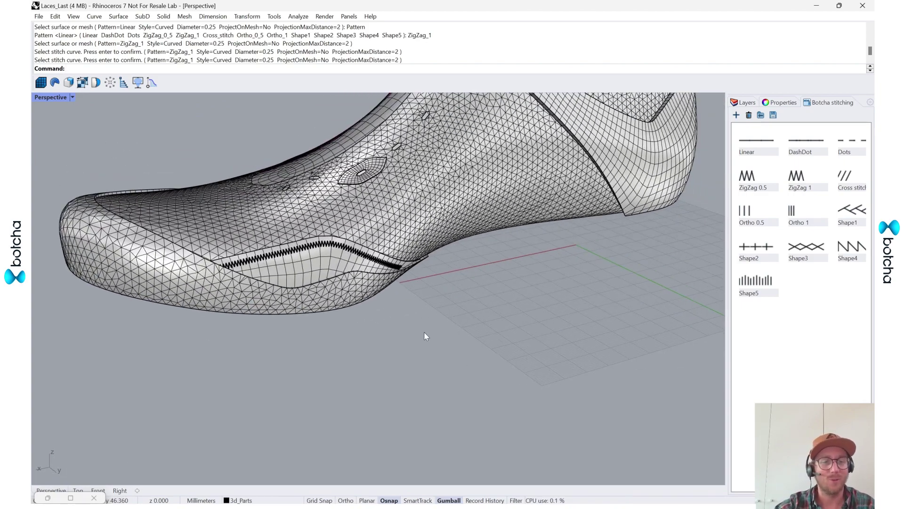